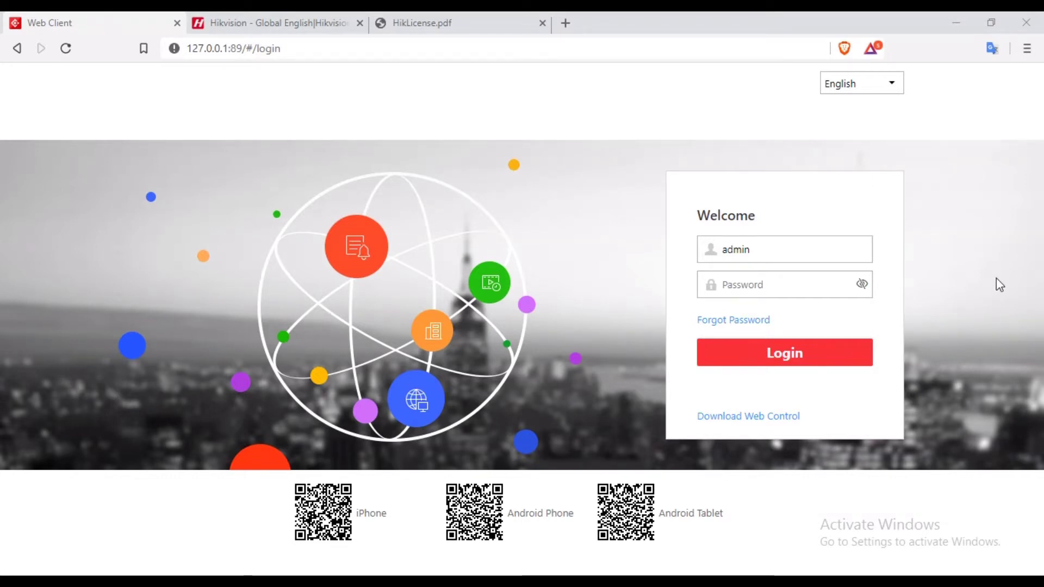
# Step: Enter the admin password in the Password field to sign in as admin
pyautogui.click(828, 283)
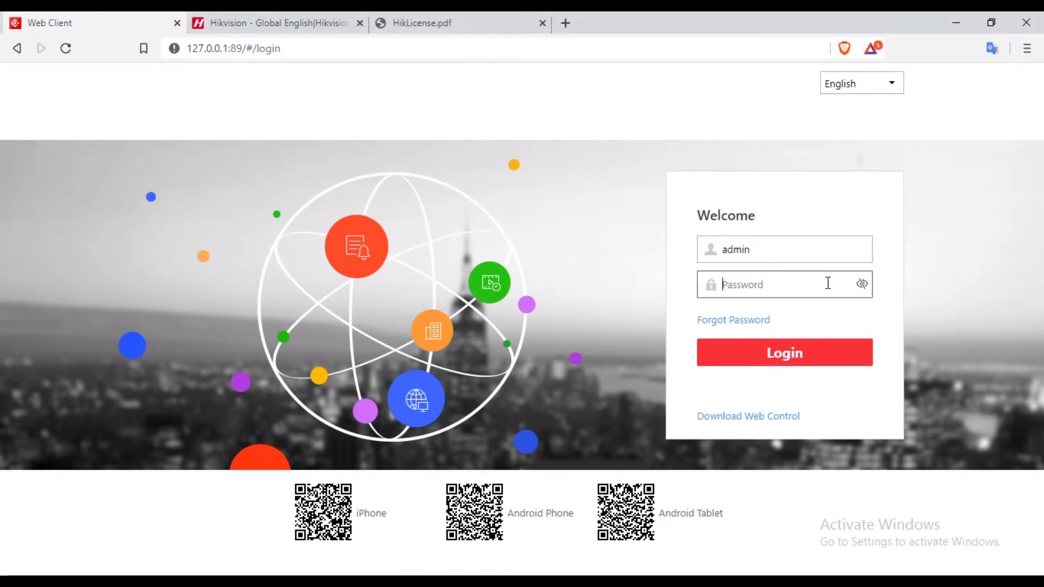
pyautogui.click(787, 366)
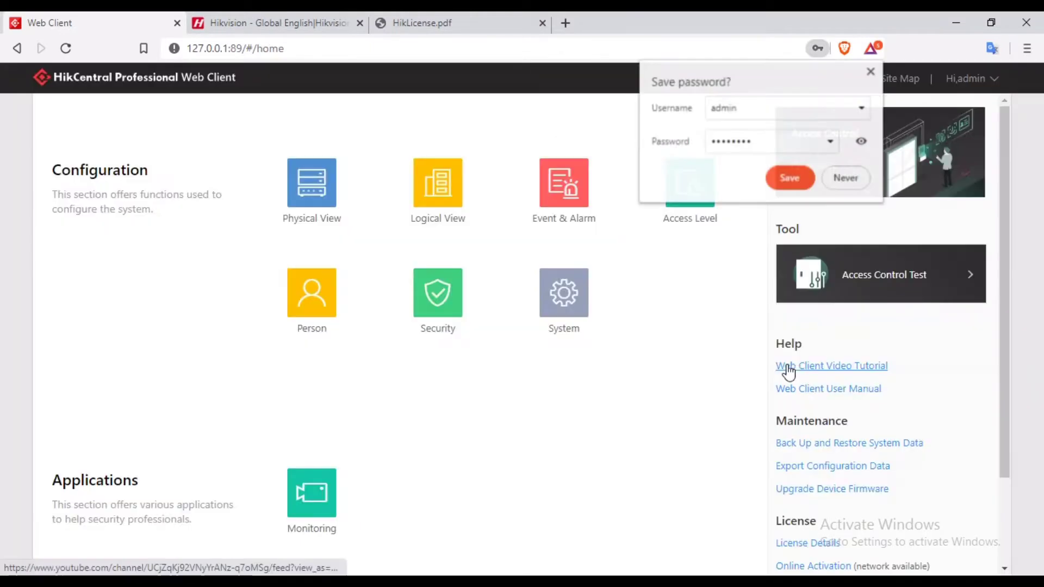
pyautogui.click(870, 72)
pyautogui.scroll(-2, 691, 370)
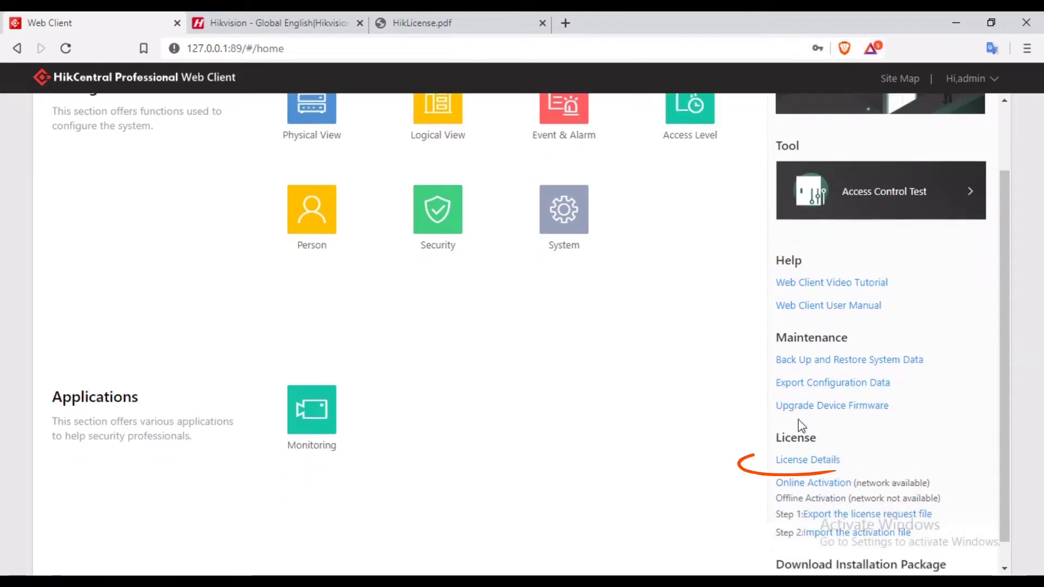
pyautogui.click(806, 463)
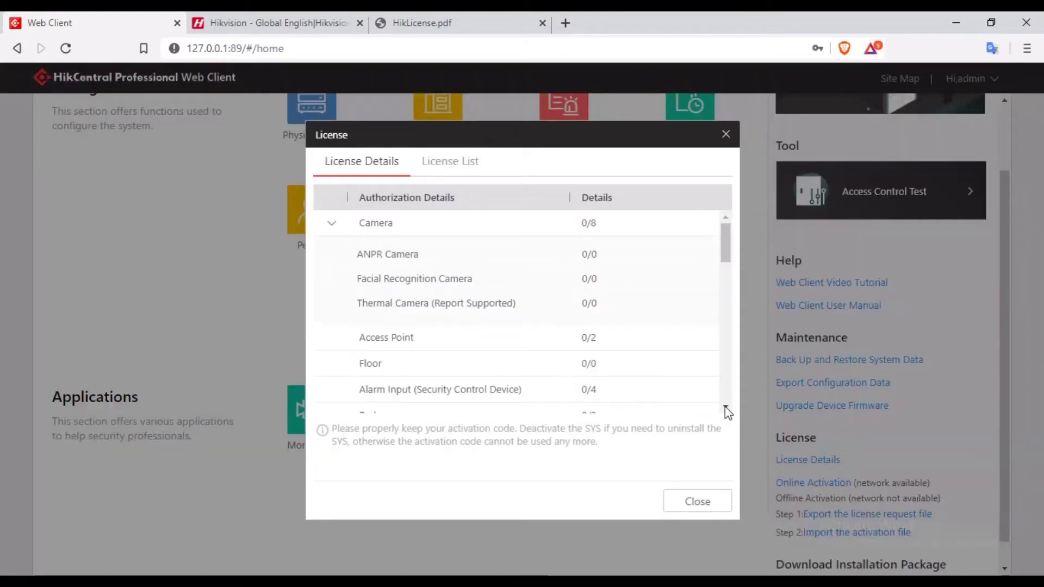
pyautogui.click(476, 166)
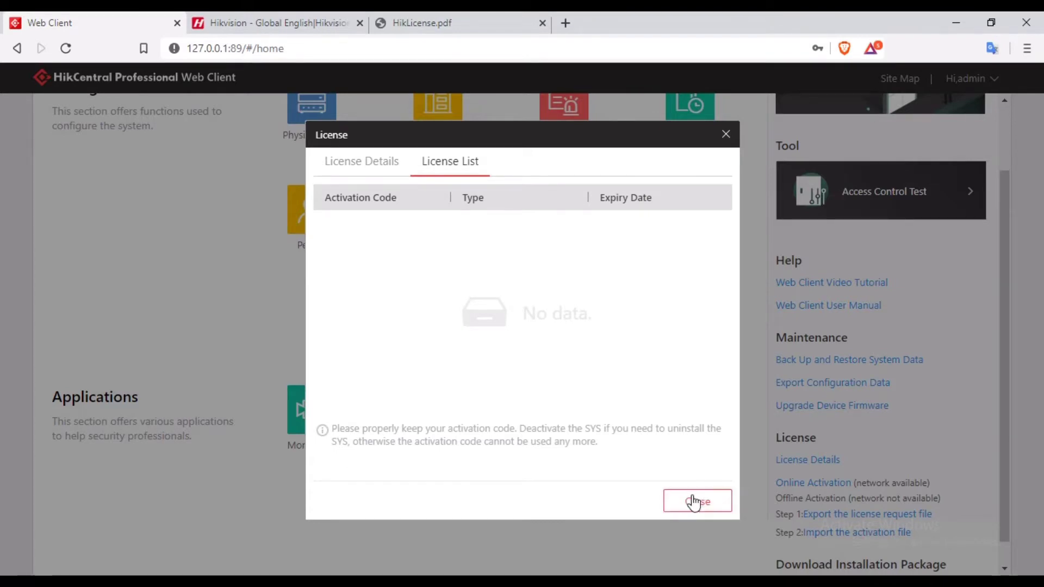
pyautogui.click(694, 501)
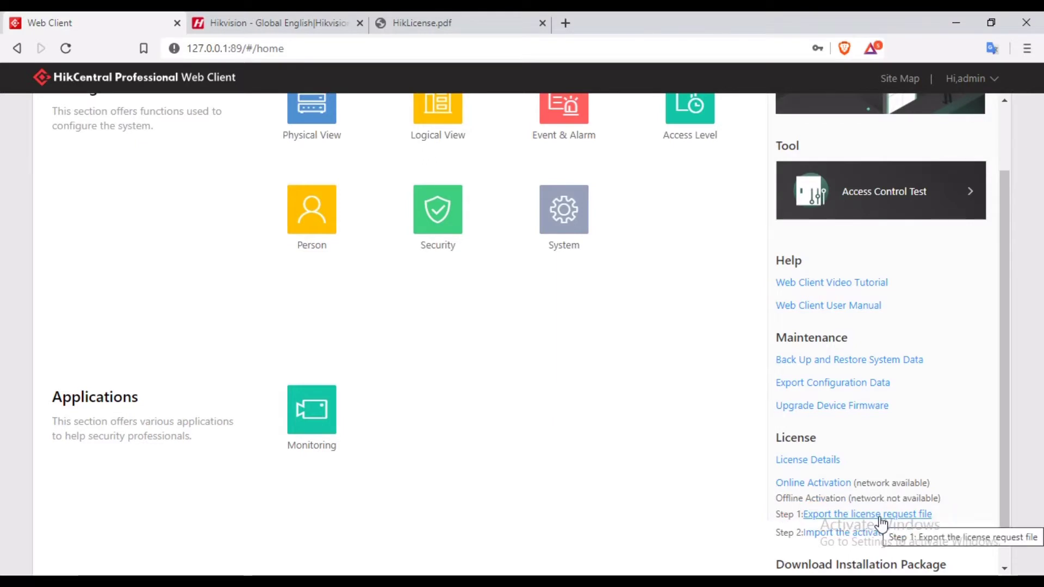
# Step: Copy the activation code from HikLicense.pdf into the license request export form and export it
pyautogui.click(881, 516)
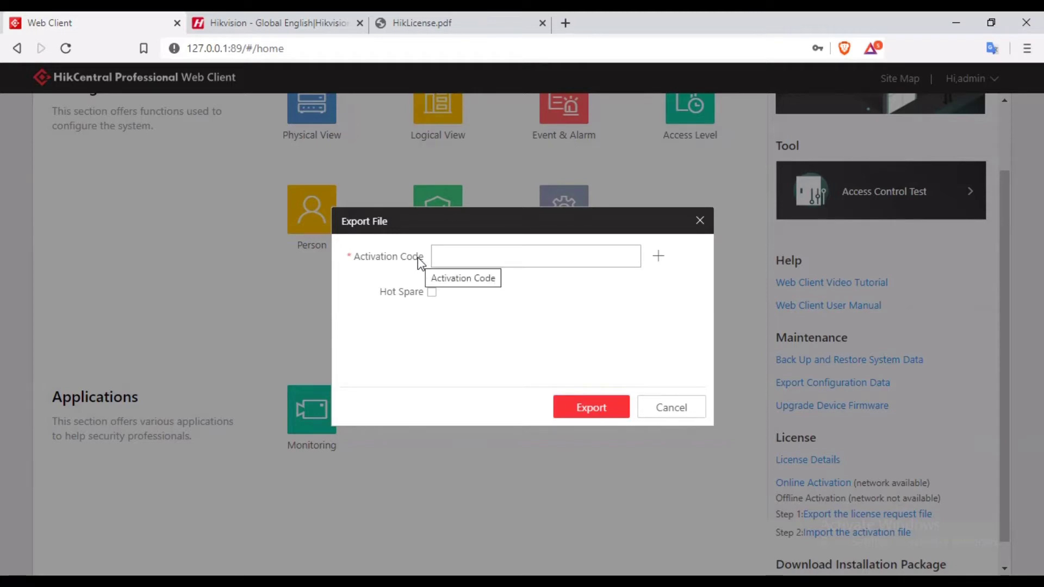
pyautogui.click(443, 22)
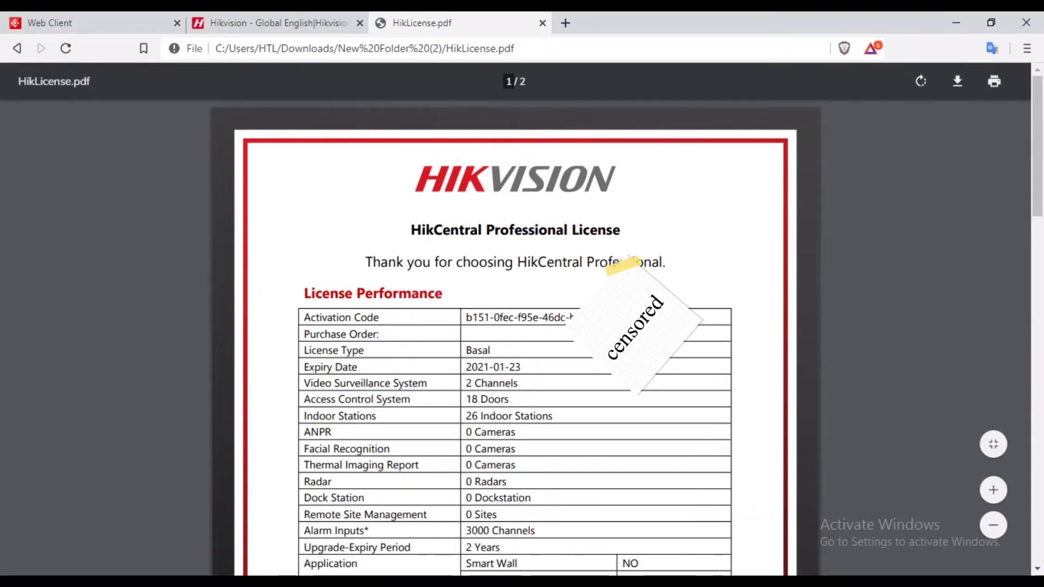
pyautogui.moveTo(576, 318); pyautogui.dragTo(471, 318)
pyautogui.hotkey('ctrl', 'c')
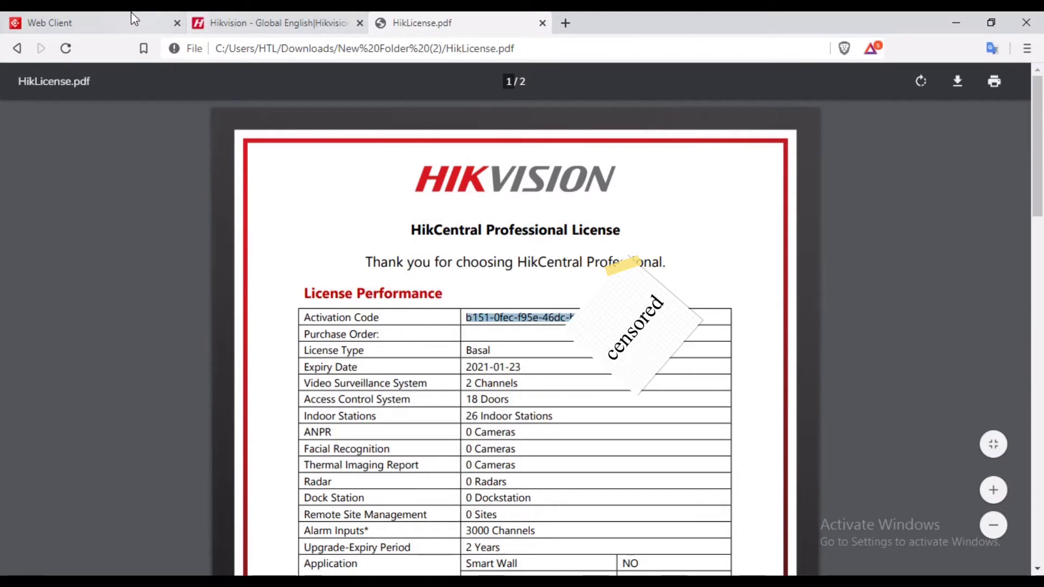
pyautogui.click(109, 22)
pyautogui.click(467, 252)
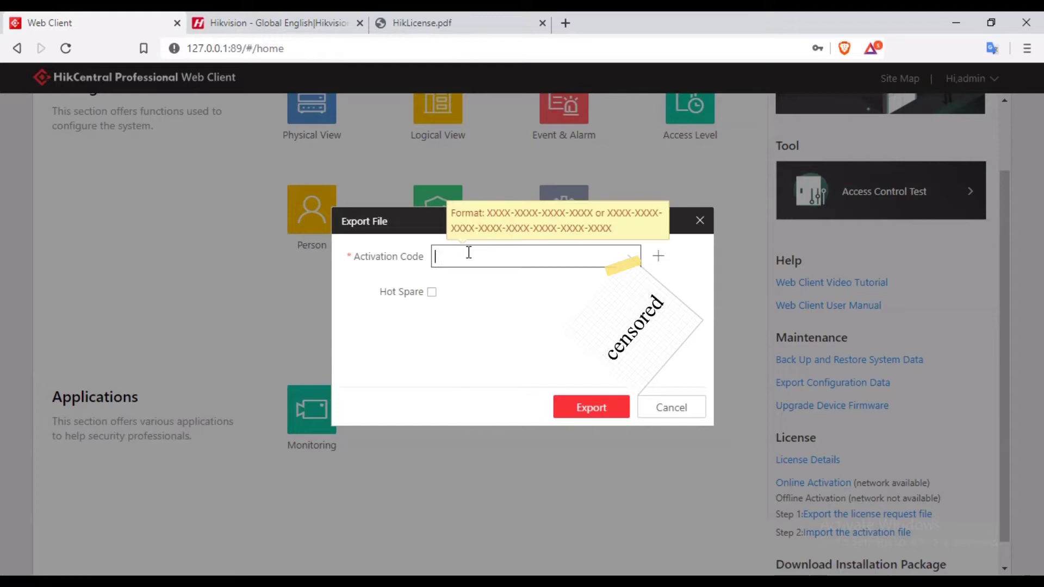
pyautogui.hotkey('ctrl', 'v')
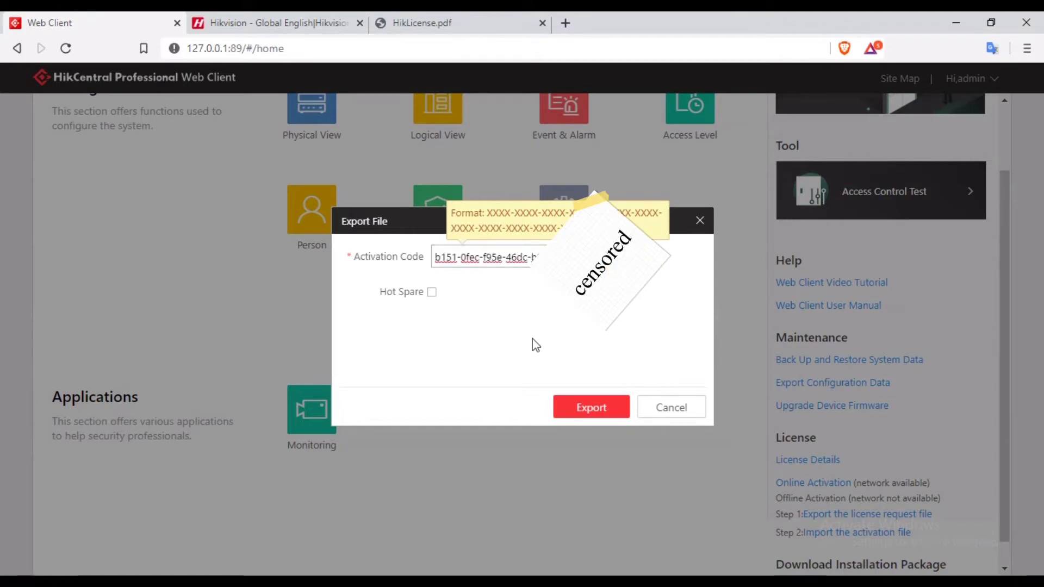
pyautogui.click(590, 410)
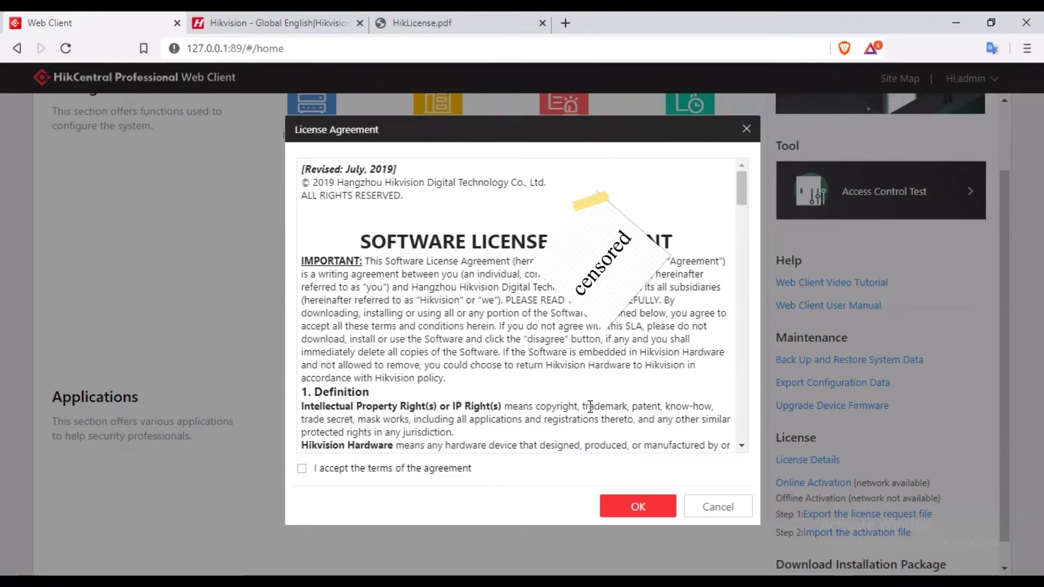
# Step: Accept the agreement terms and save the activation request BIN file on the Desktop
pyautogui.click(303, 469)
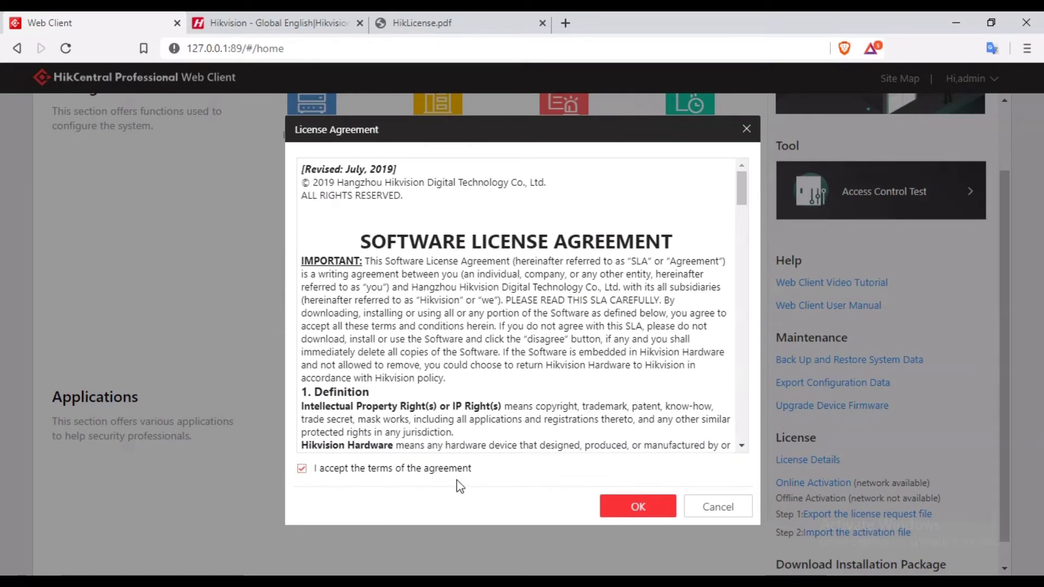
pyautogui.click(645, 516)
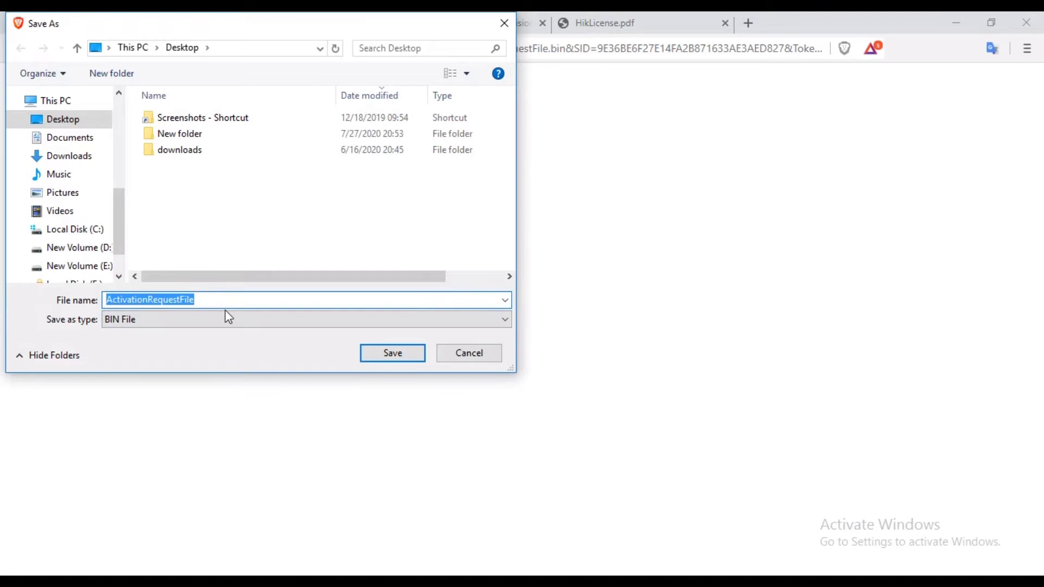
pyautogui.click(385, 359)
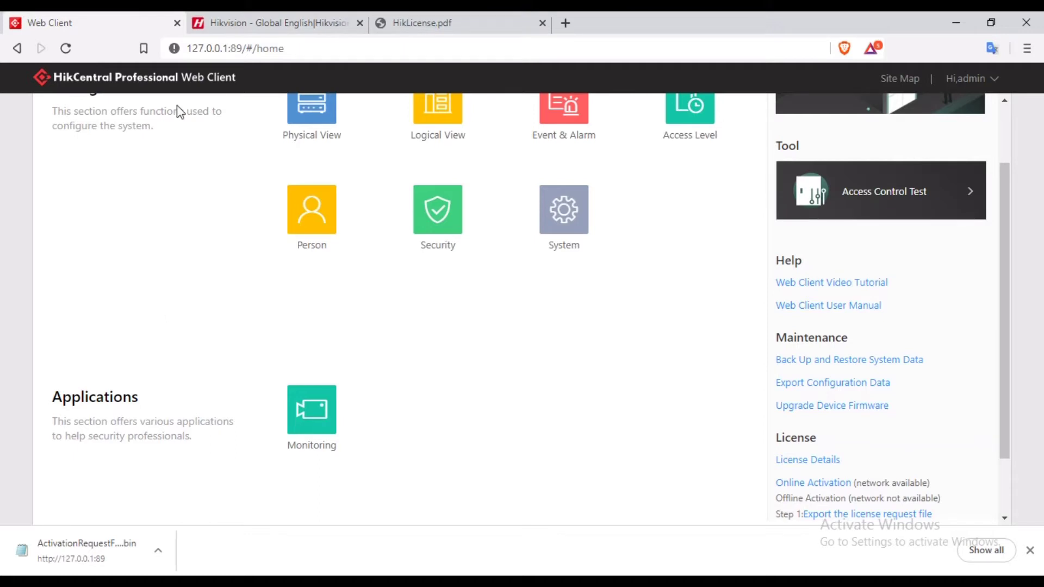
# Step: Go to hikvision.com's License Activation page and scroll down to the Entrance A/B links
pyautogui.click(282, 19)
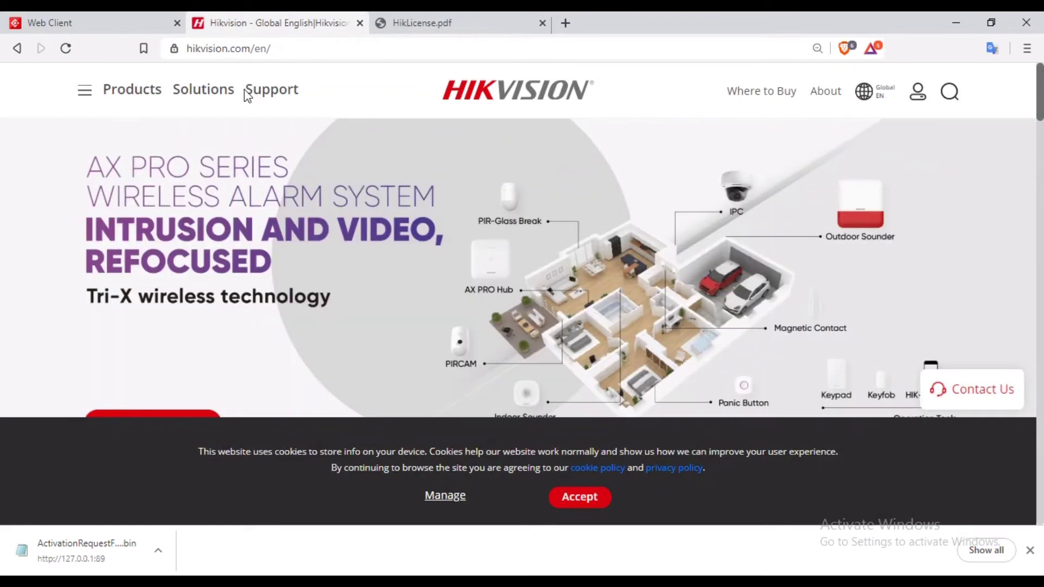
pyautogui.moveTo(271, 89)
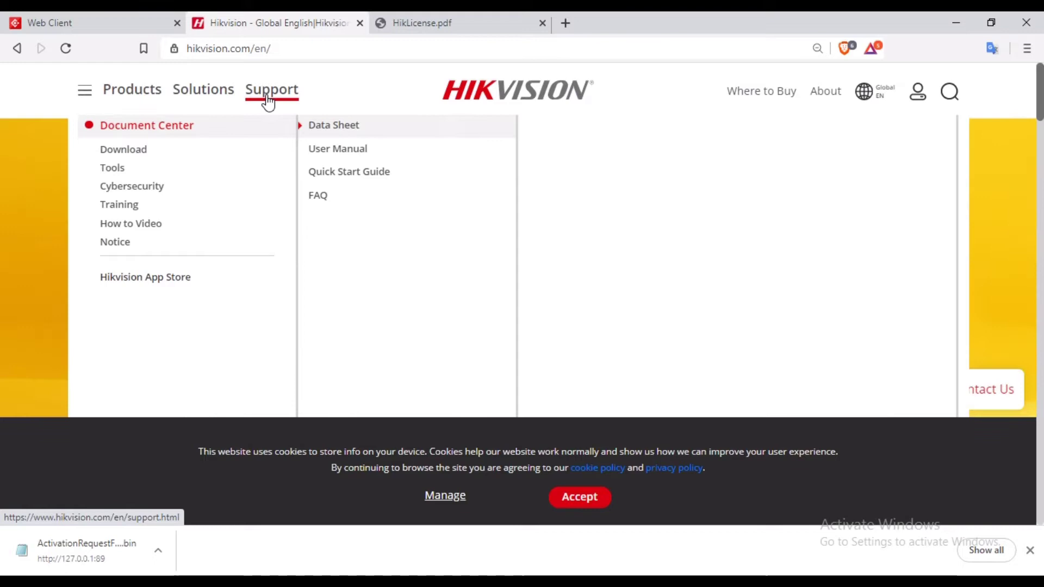
pyautogui.moveTo(113, 162)
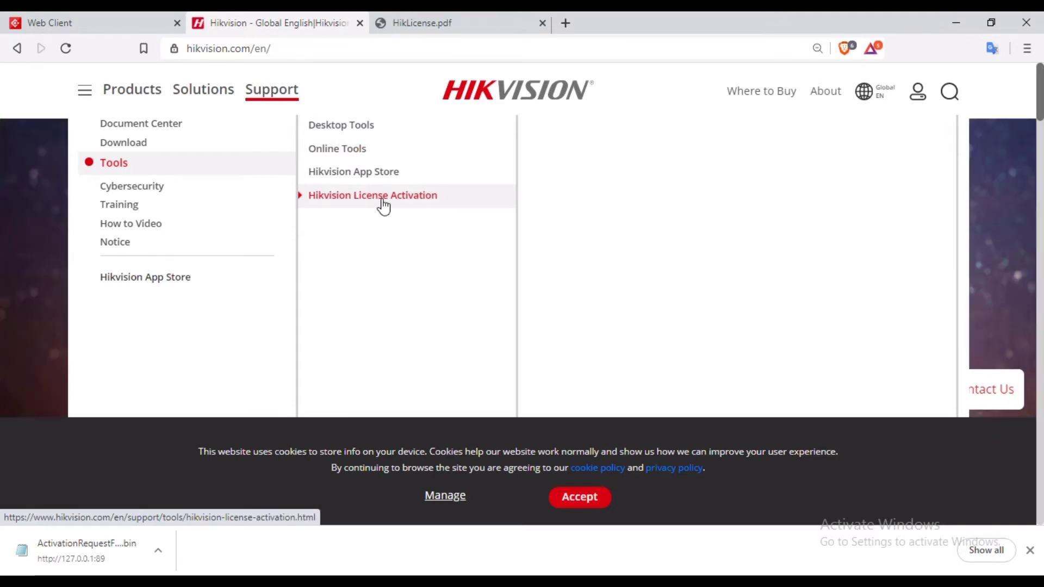
pyautogui.click(383, 202)
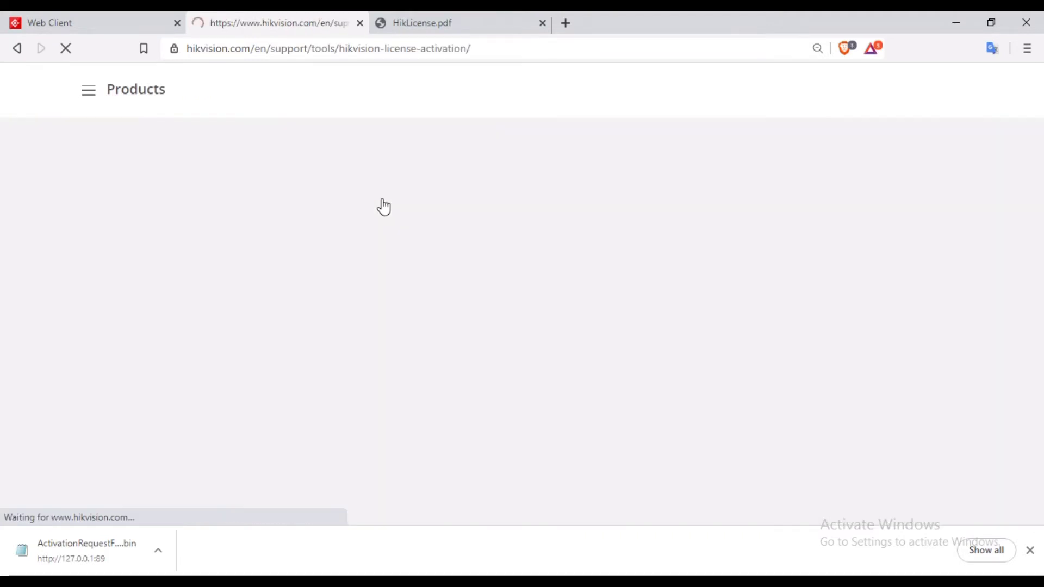
pyautogui.scroll(-3, 284, 270)
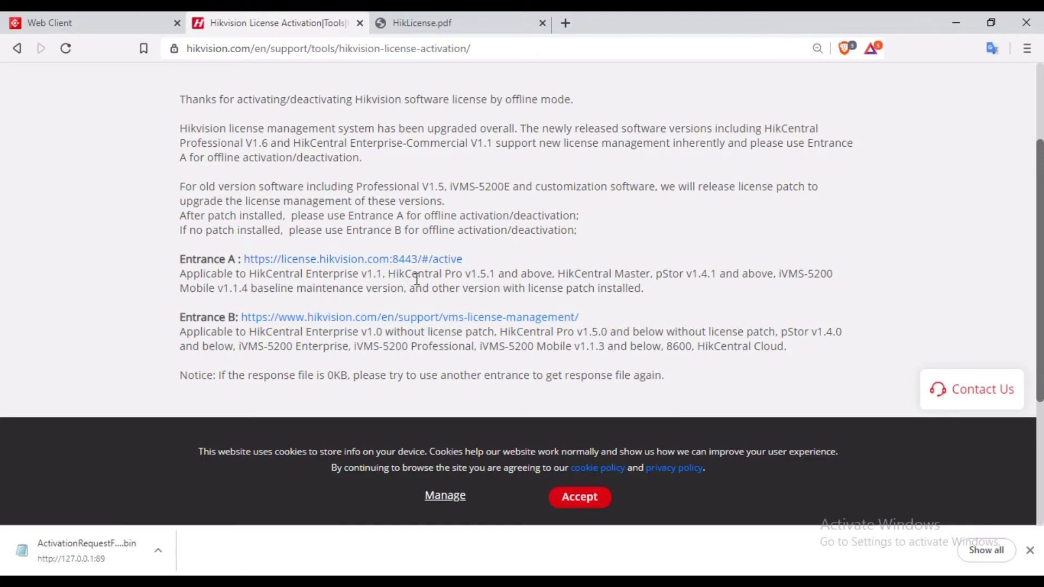
# Step: Submit ActivationRequestFile.bin through Entrance A and save the returned ActiveResponseFile.bin
pyautogui.click(285, 261)
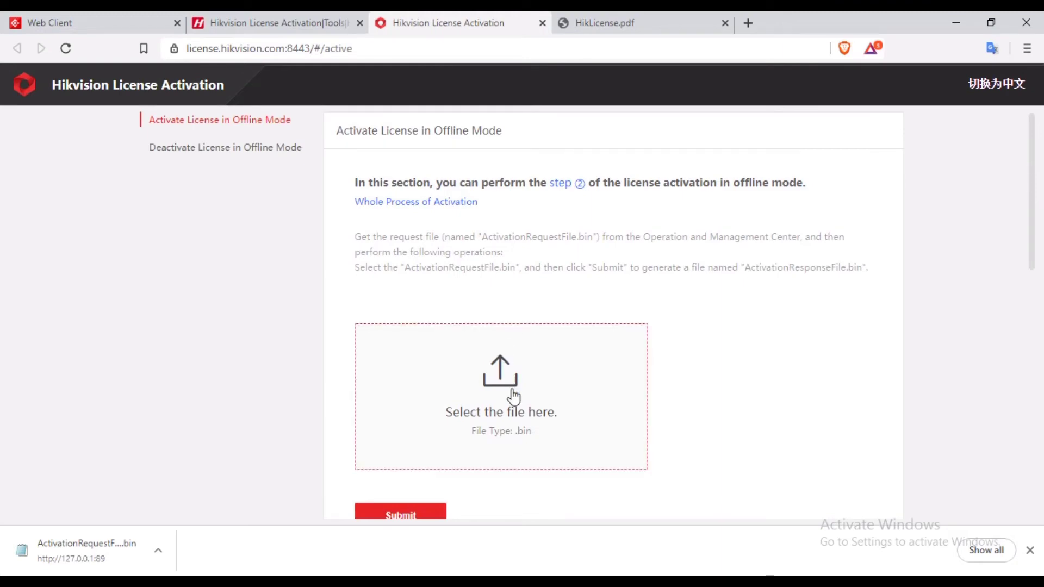
pyautogui.click(514, 397)
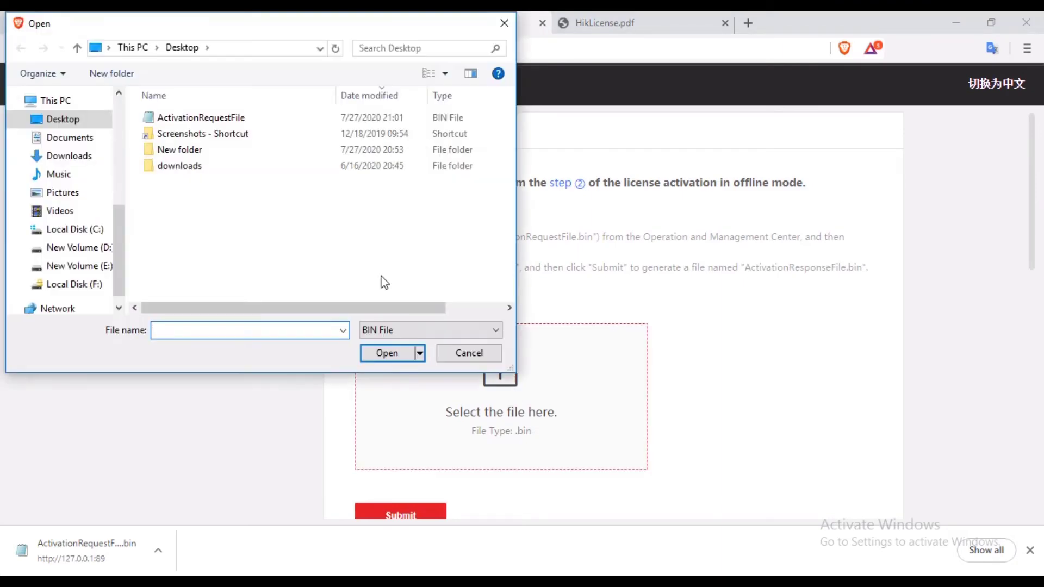
pyautogui.doubleClick(224, 123)
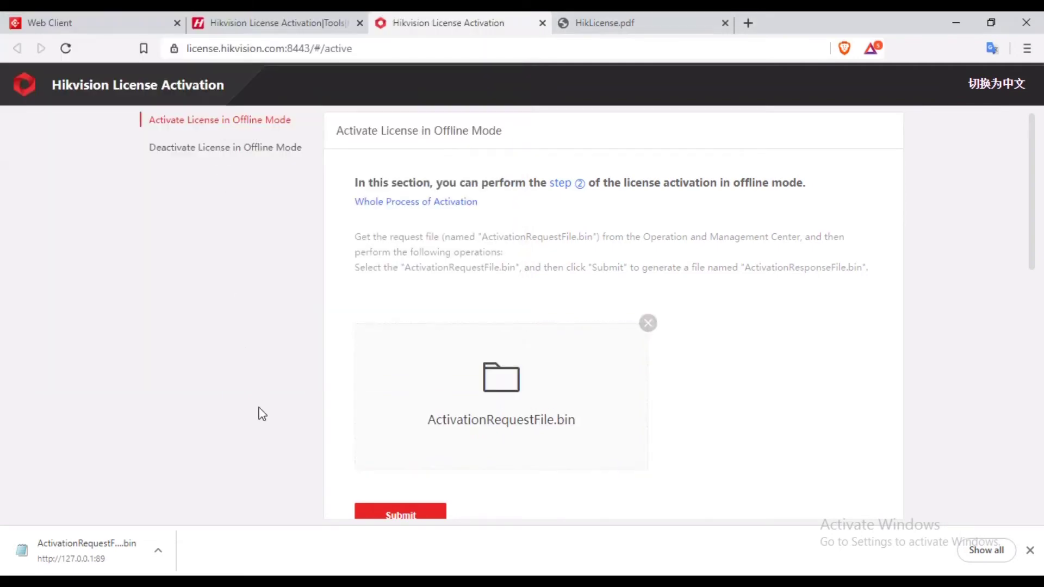
pyautogui.click(401, 516)
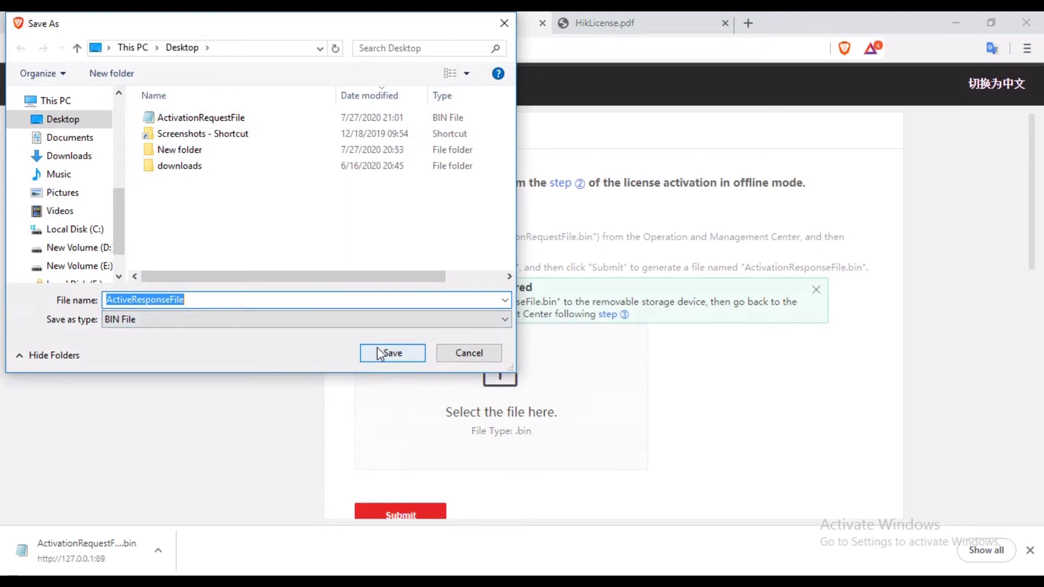
pyautogui.click(391, 355)
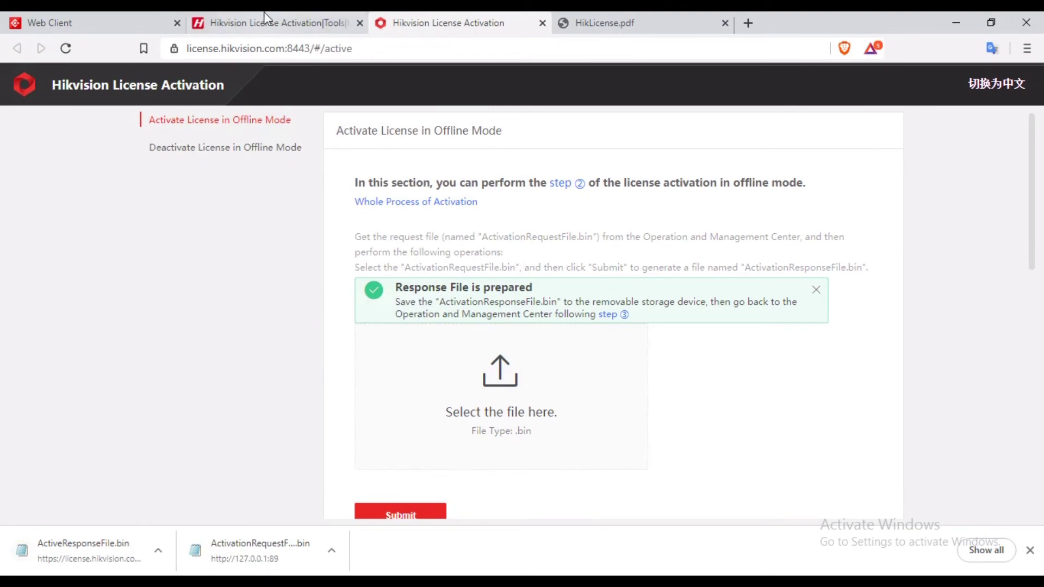
# Step: Back in the Web Client, import ActiveResponseFile.bin via 'Import the activation file'
pyautogui.click(70, 17)
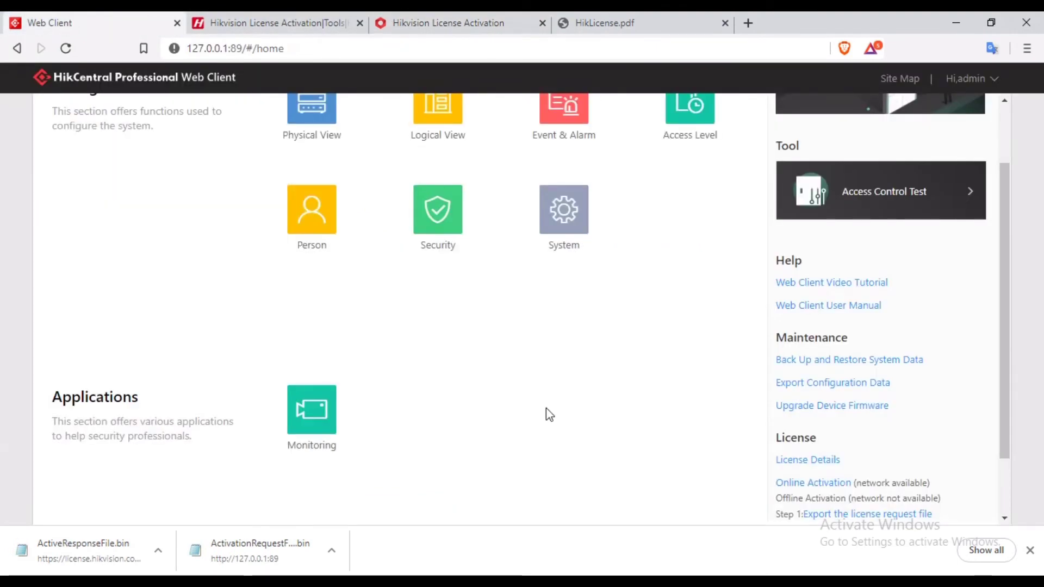
pyautogui.scroll(-2, 546, 414)
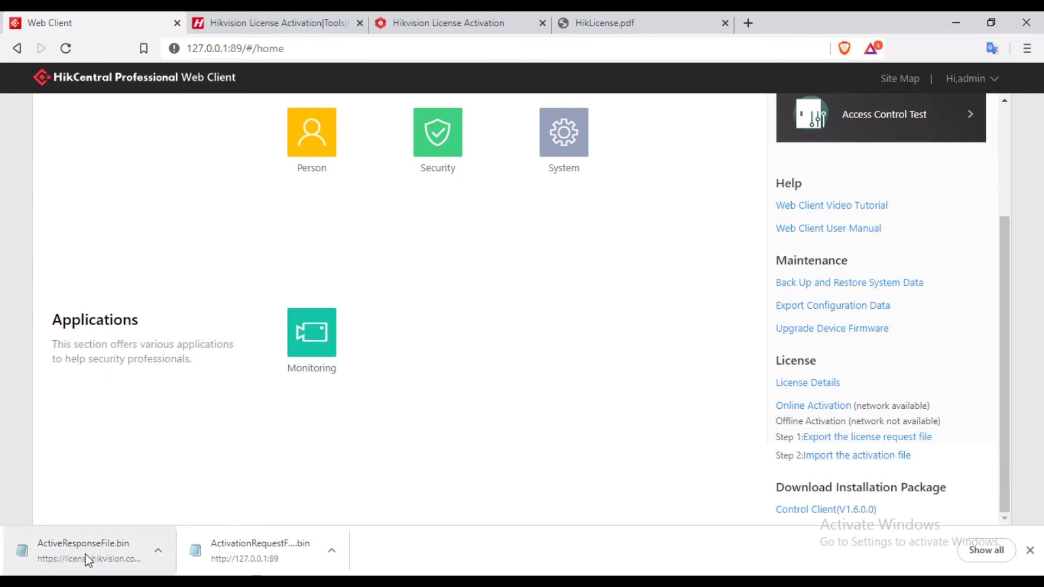
pyautogui.click(819, 456)
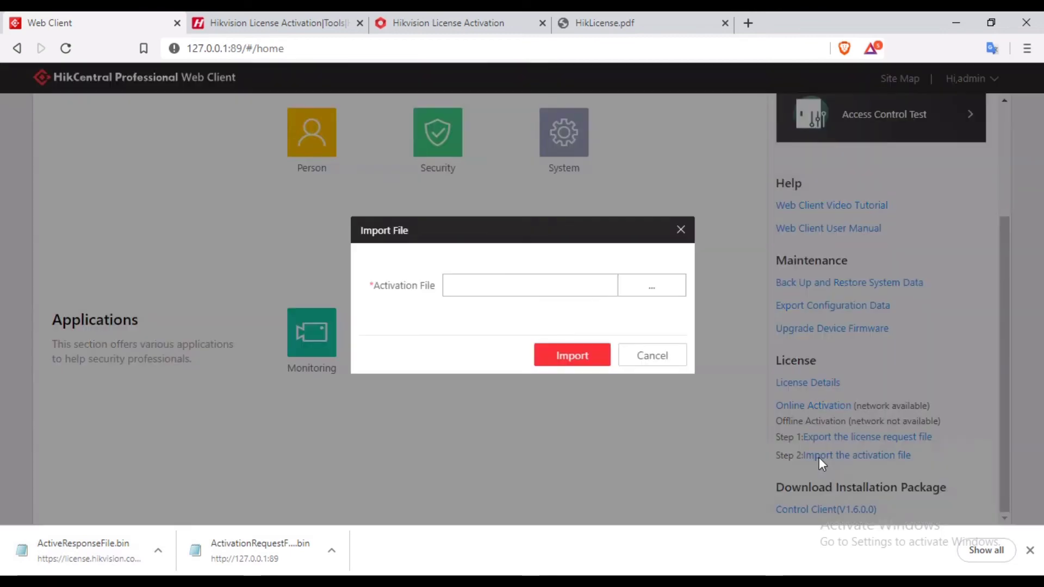
pyautogui.click(641, 286)
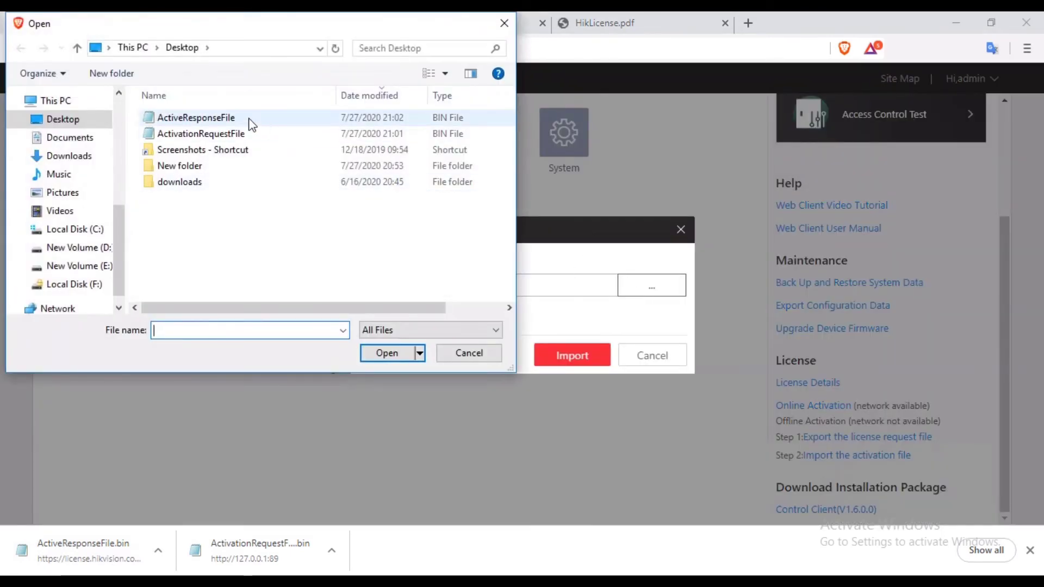
pyautogui.doubleClick(177, 120)
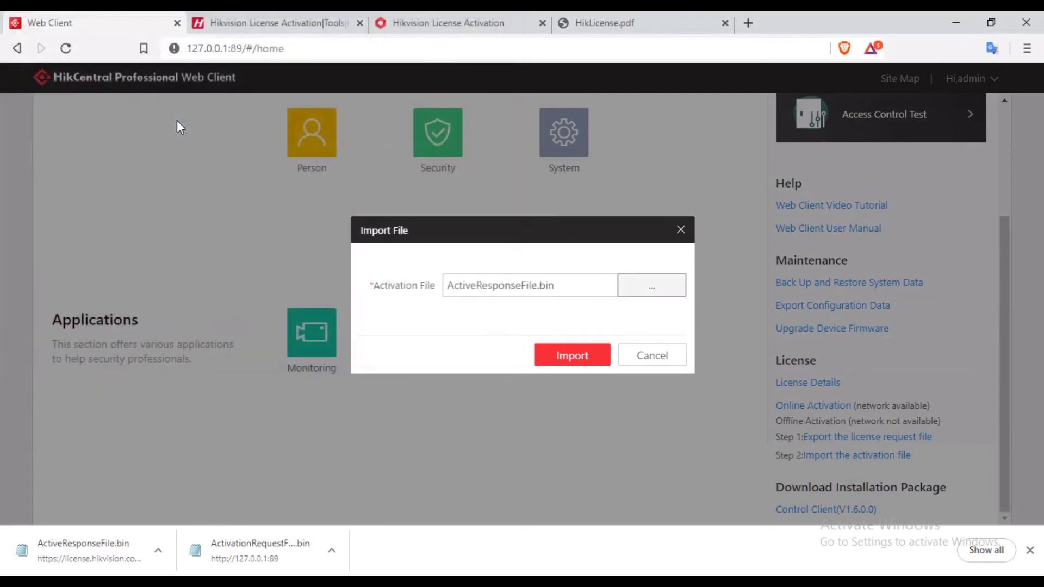
pyautogui.click(575, 356)
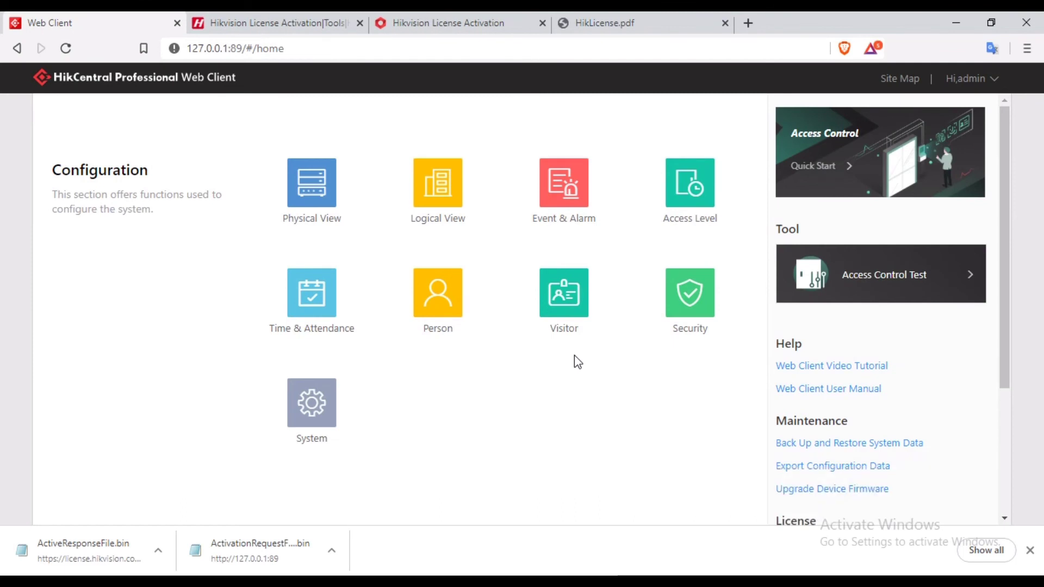
# Step: Check the License List shows the BASE(Trial) code expiring 2021-01-23, then return to License Details
pyautogui.scroll(-2, 574, 360)
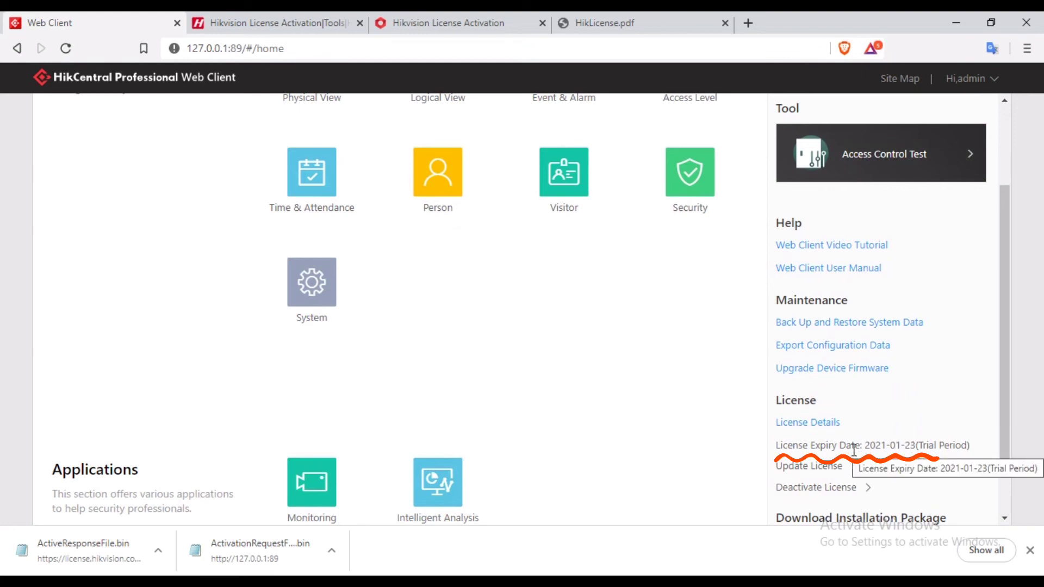
pyautogui.click(799, 423)
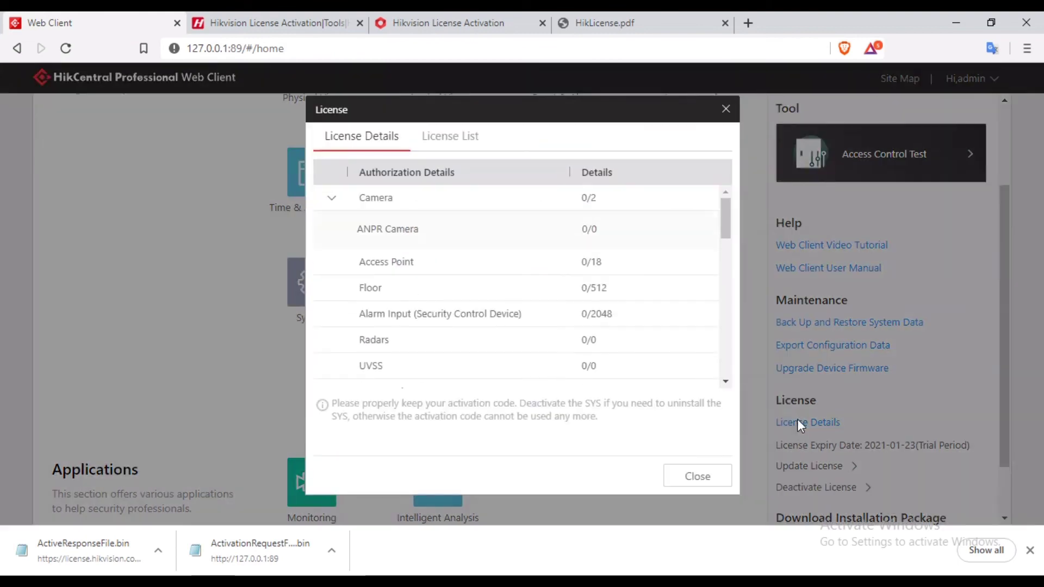
pyautogui.click(448, 139)
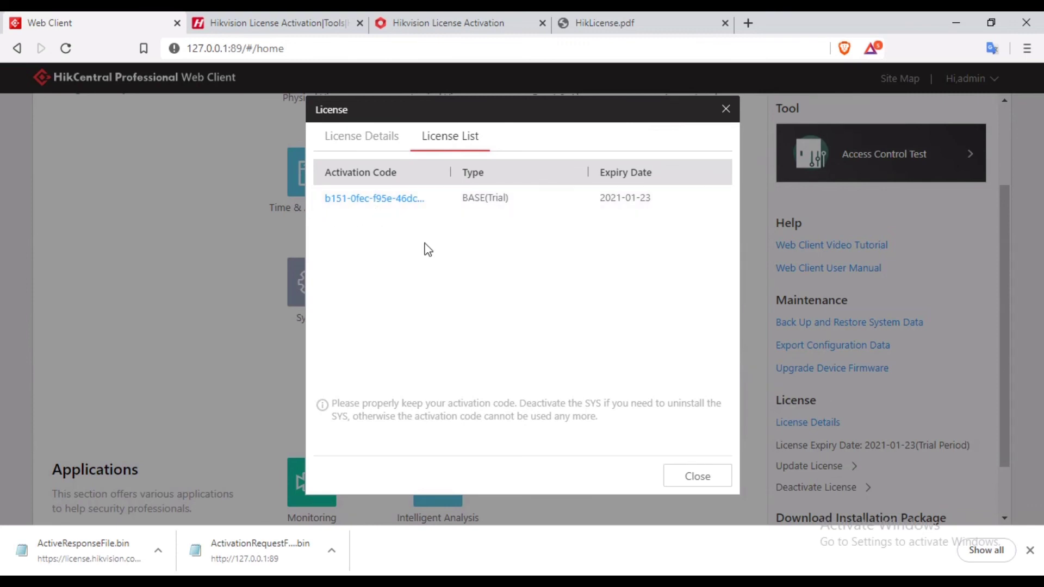
pyautogui.click(381, 139)
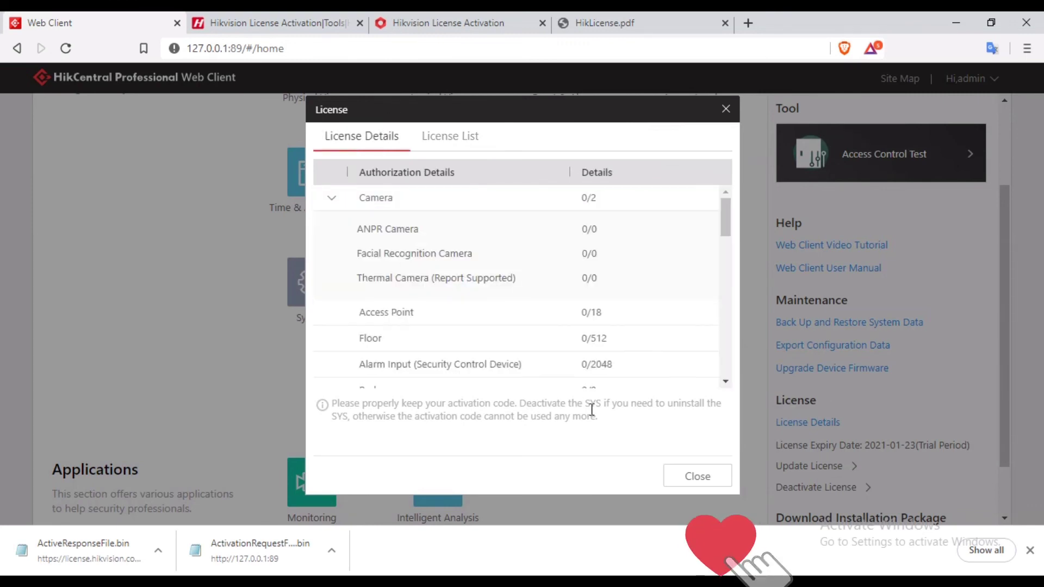